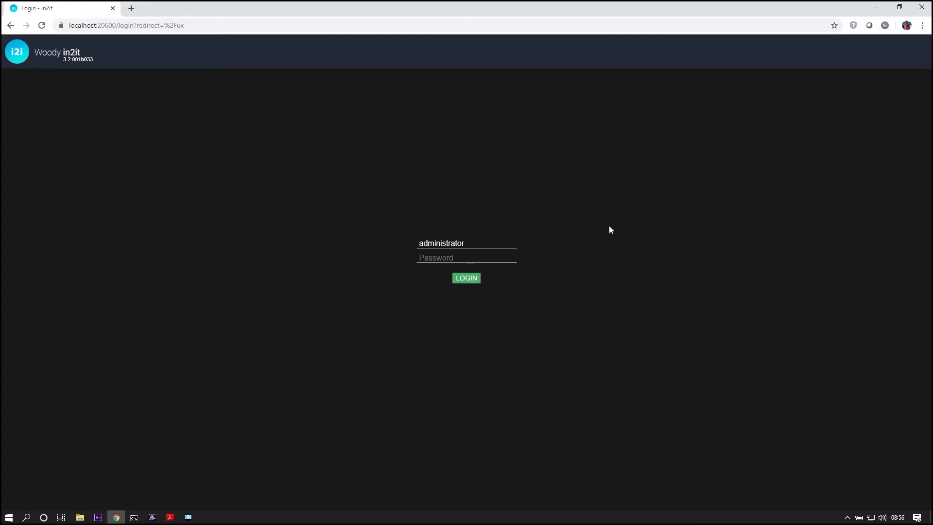
Step: Log in to Woody in2it with the administrator account password
{"action": "left_click", "coordinate": [180, 25]}
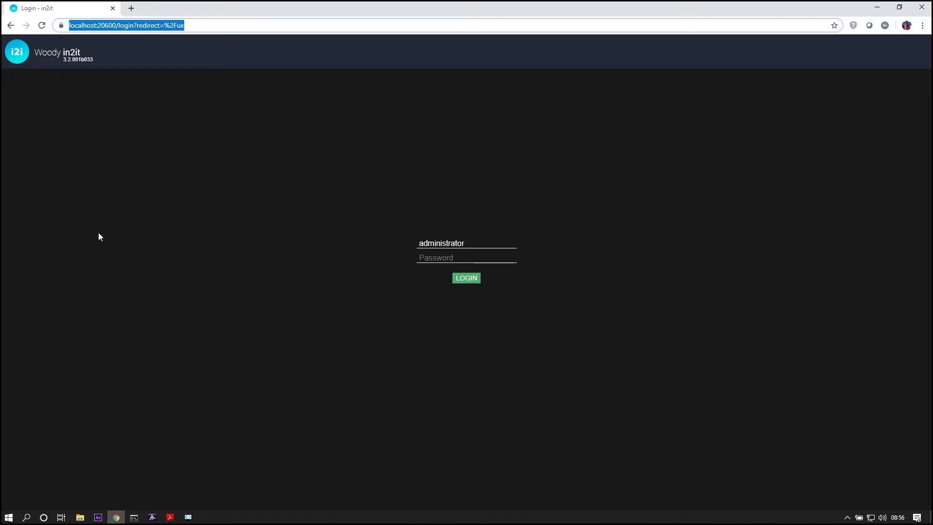
{"action": "left_click", "coordinate": [496, 256]}
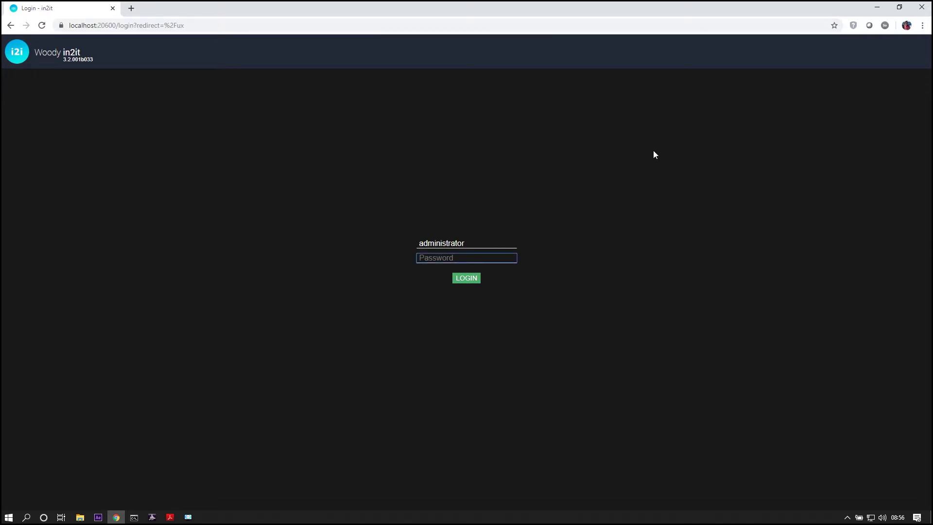
{"action": "type", "text": "•••••"}
{"action": "left_click", "coordinate": [465, 282]}
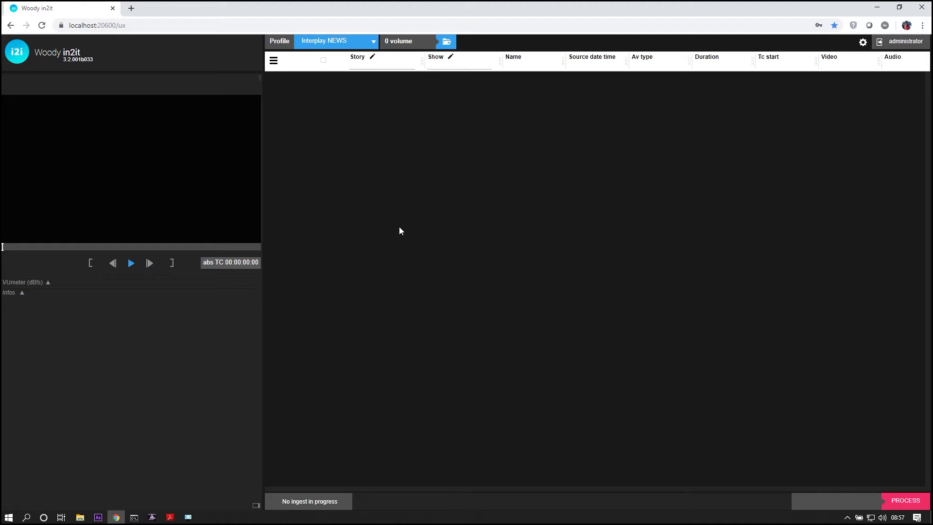
{"action": "left_click", "coordinate": [372, 41]}
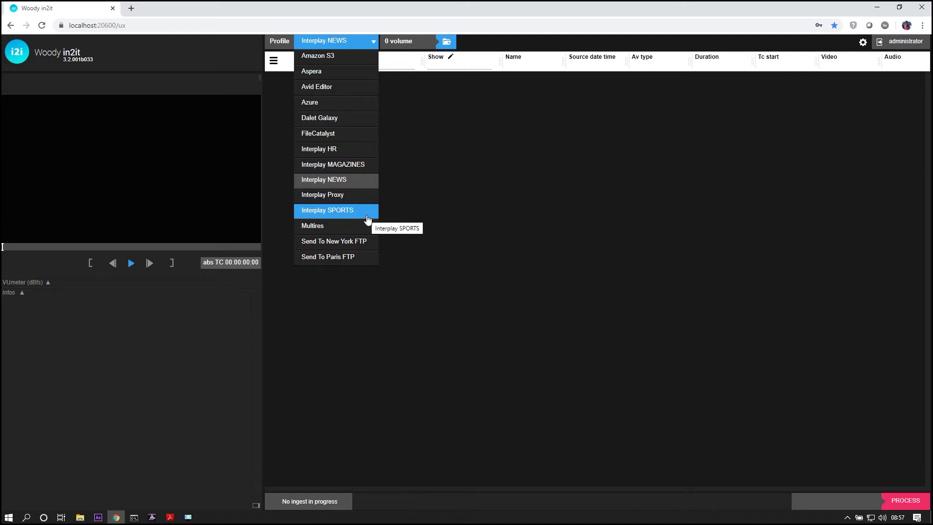
Step: Close the Profile list unchanged, then reopen it to review the ingest profiles
{"action": "left_click", "coordinate": [904, 93]}
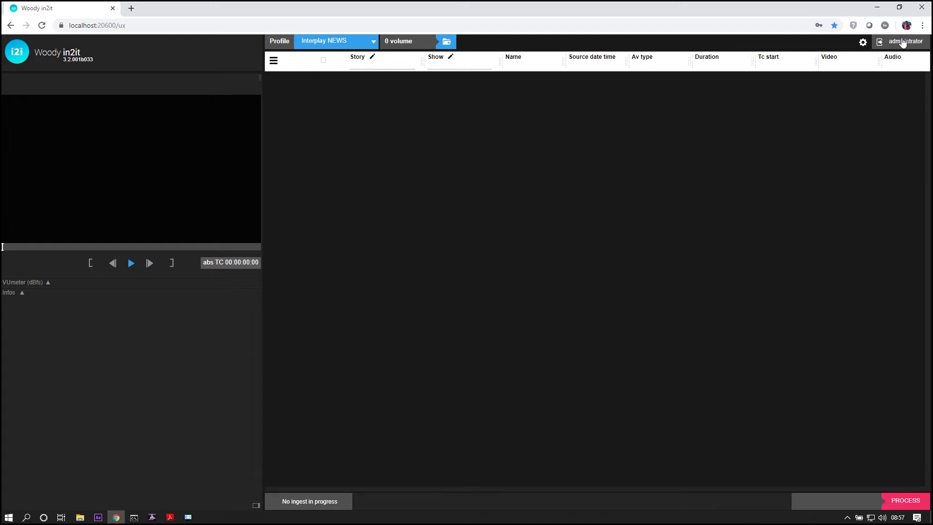
{"action": "left_click", "coordinate": [309, 42]}
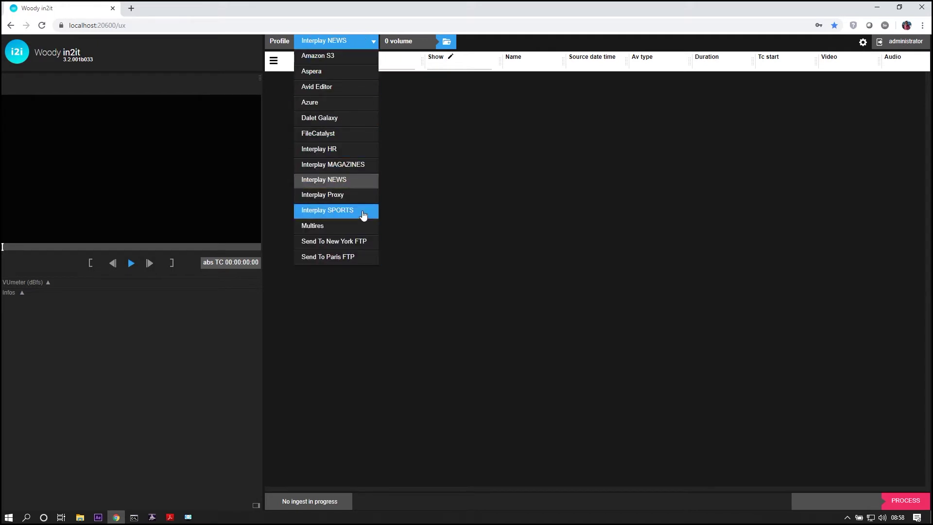
Step: Reselect Interplay NEWS as the profile and close the profile list
{"action": "left_click", "coordinate": [364, 183]}
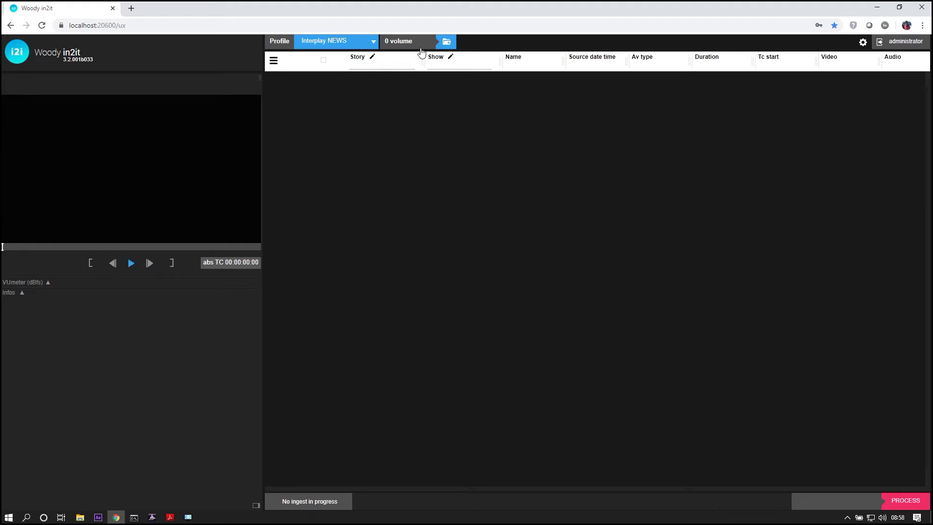
{"action": "left_click", "coordinate": [374, 43]}
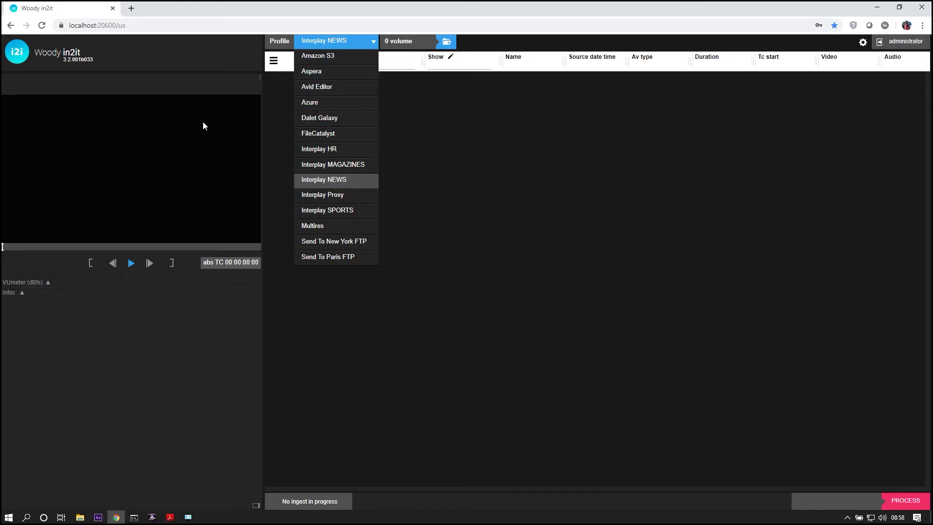
{"action": "left_click", "coordinate": [347, 45]}
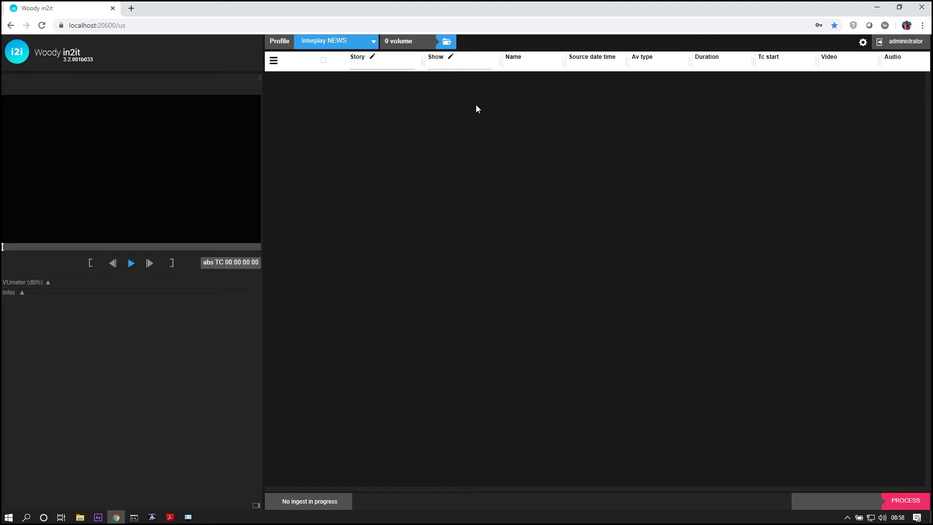
{"action": "left_click", "coordinate": [448, 43]}
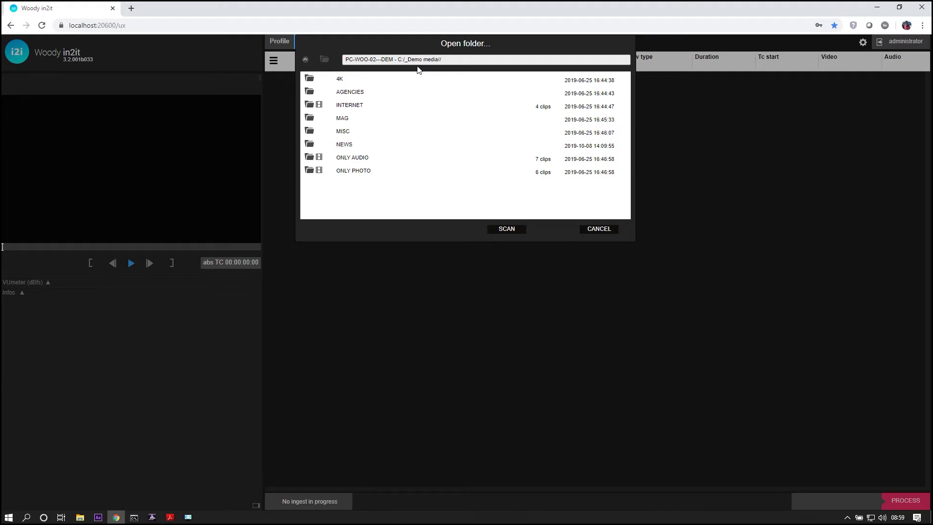
Step: Look inside the NEWS folder, then go back up to _Demo media
{"action": "double_click", "coordinate": [397, 145]}
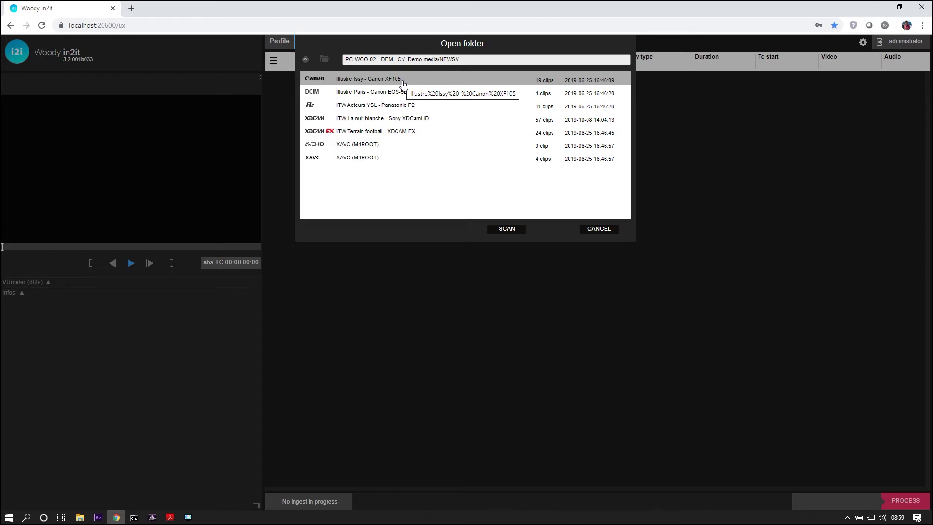
{"action": "left_click", "coordinate": [430, 59]}
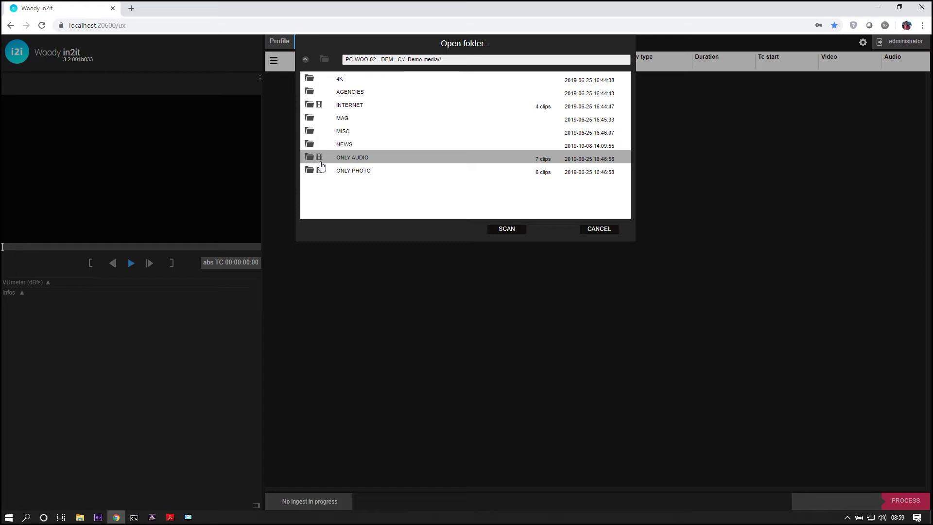
{"action": "double_click", "coordinate": [377, 171]}
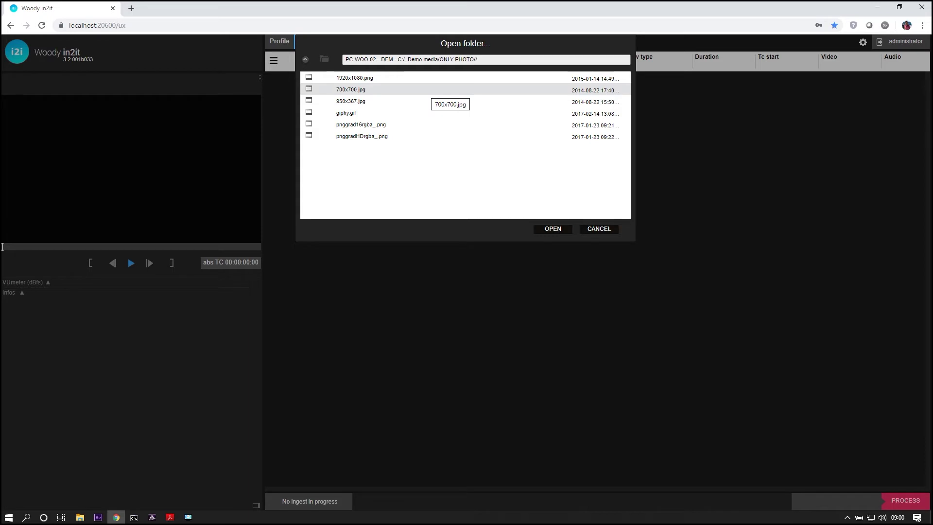
{"action": "mouse_move", "coordinate": [404, 59]}
{"action": "left_mouse_down"}
{"action": "mouse_move", "coordinate": [447, 59]}
{"action": "mouse_move", "coordinate": [431, 58]}
{"action": "left_mouse_up"}
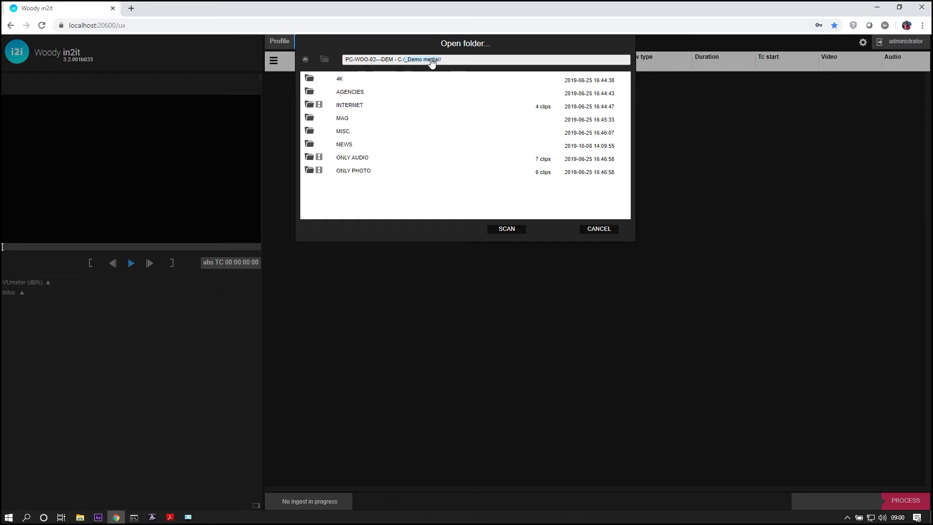
{"action": "left_click", "coordinate": [431, 59]}
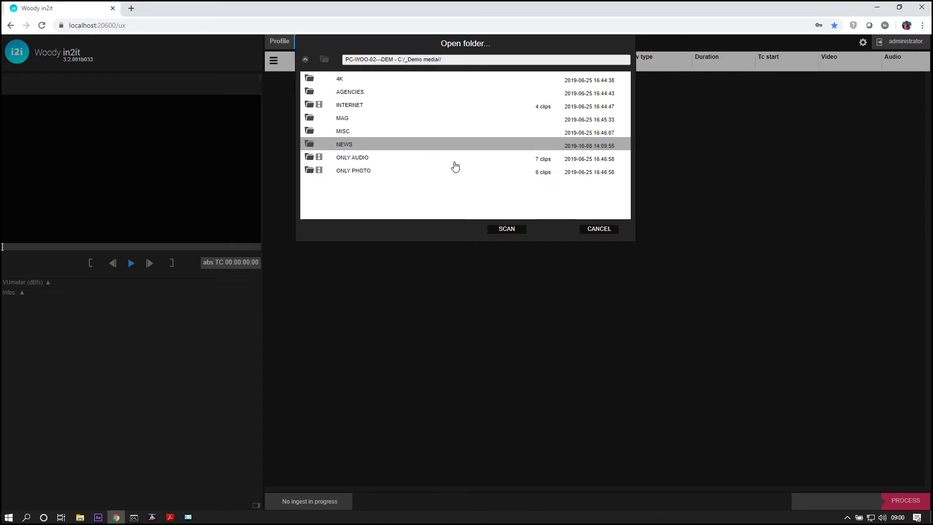
{"action": "left_click", "coordinate": [506, 233]}
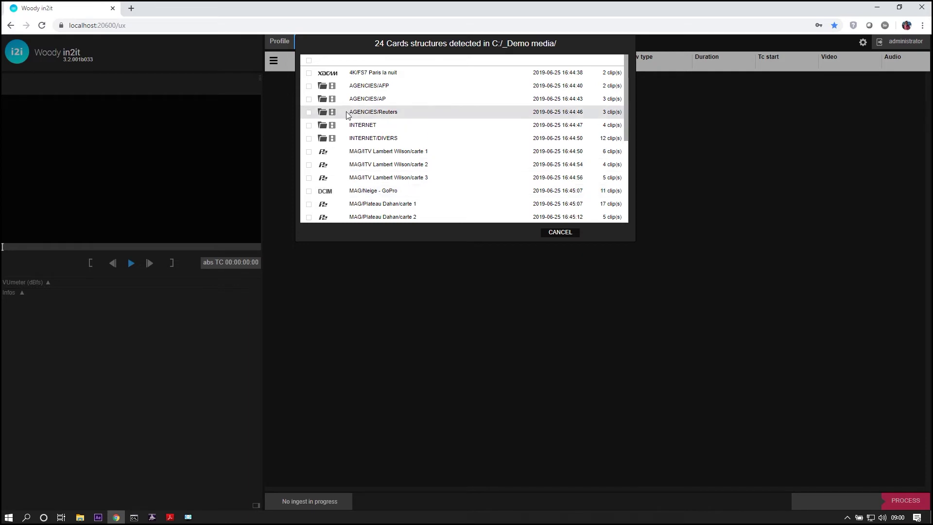
Step: Tick the ONLY AUDIO folder and the MAG Cuba Canon XF105 card and load them
{"action": "scroll", "coordinate": [340, 163], "scroll_direction": "down", "scroll_amount": 2}
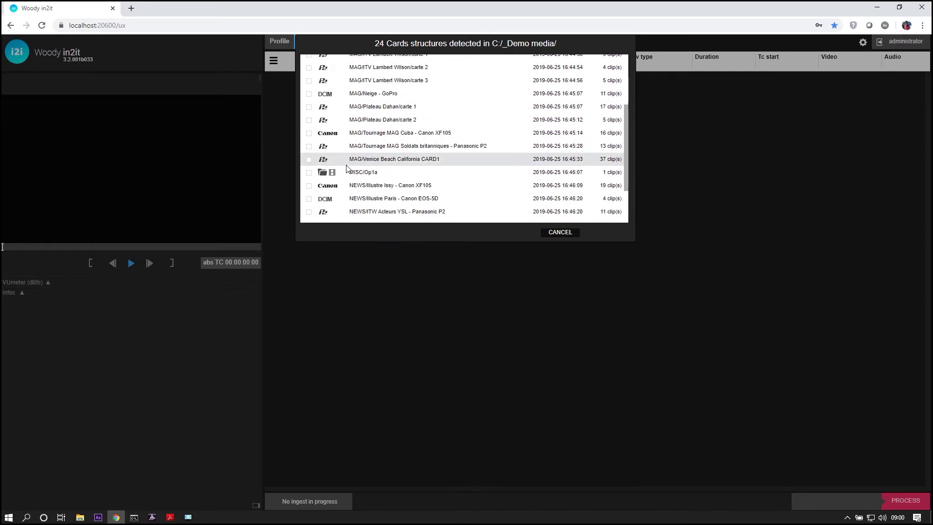
{"action": "scroll", "coordinate": [359, 172], "scroll_direction": "down", "scroll_amount": 2}
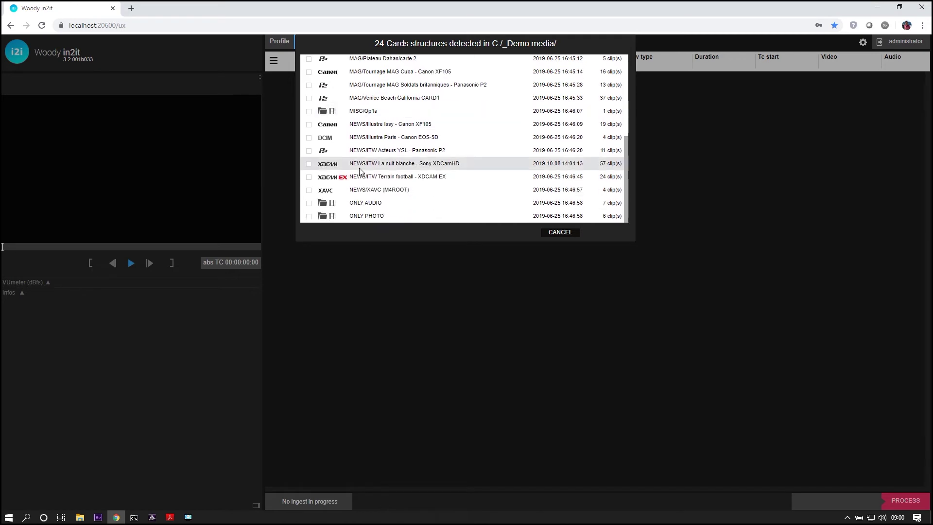
{"action": "left_click", "coordinate": [308, 203]}
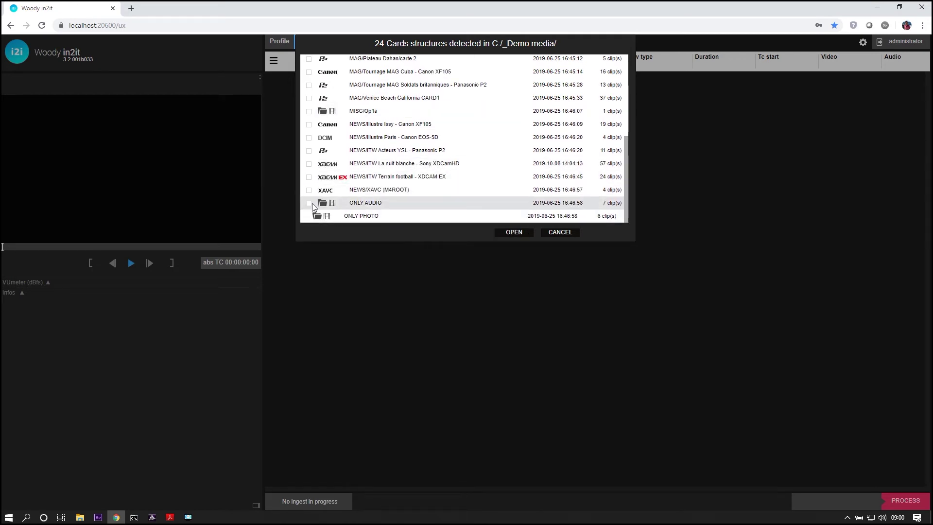
{"action": "scroll", "coordinate": [348, 203], "scroll_direction": "up", "scroll_amount": 1}
{"action": "scroll", "coordinate": [345, 197], "scroll_direction": "up", "scroll_amount": 2}
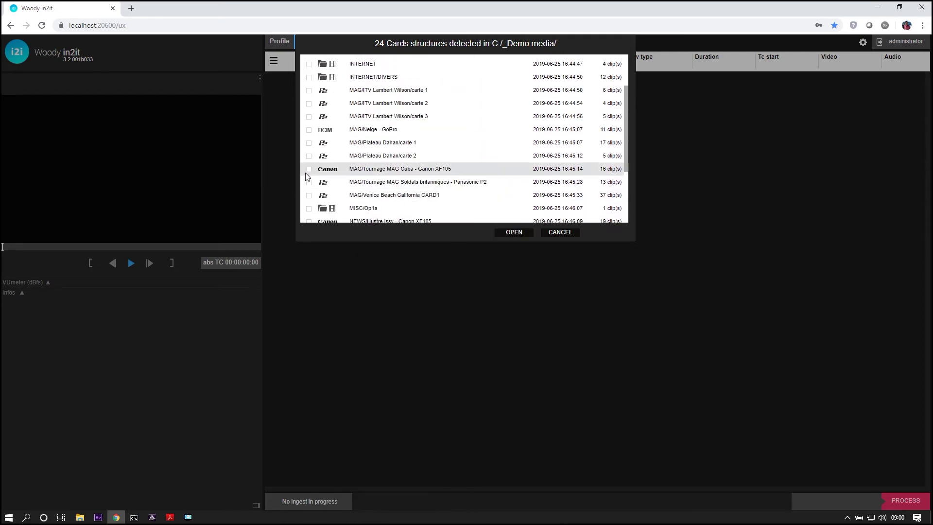
{"action": "left_click", "coordinate": [309, 170]}
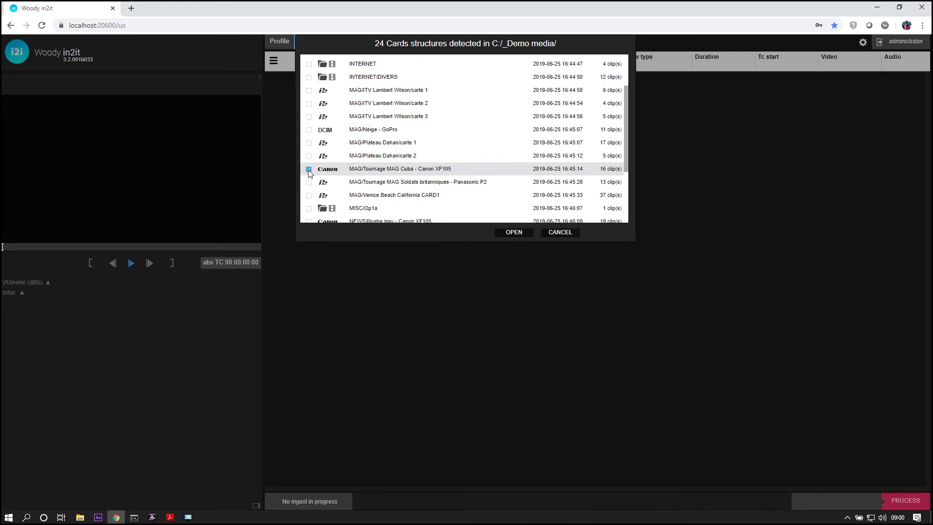
{"action": "left_click", "coordinate": [515, 233]}
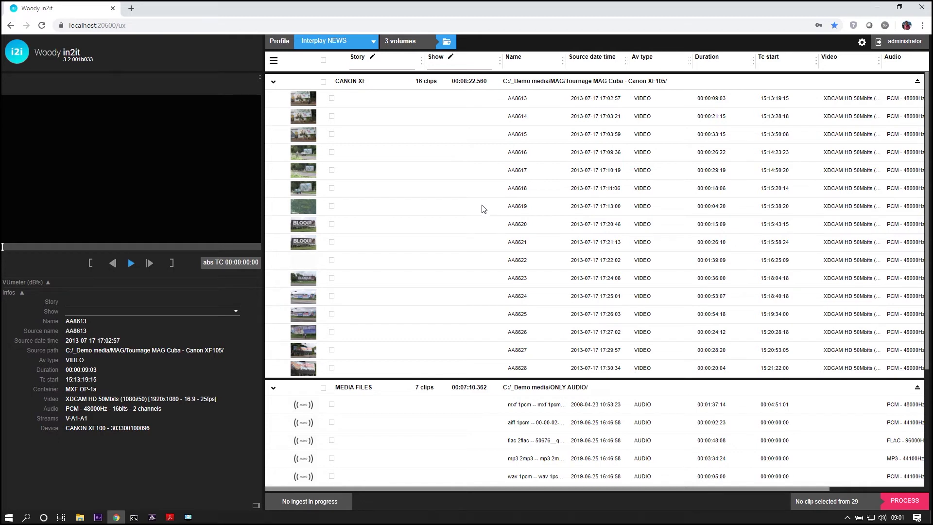
Step: Load clip AA8621 and play it, pausing at 00:00:02:08
{"action": "left_click", "coordinate": [305, 246]}
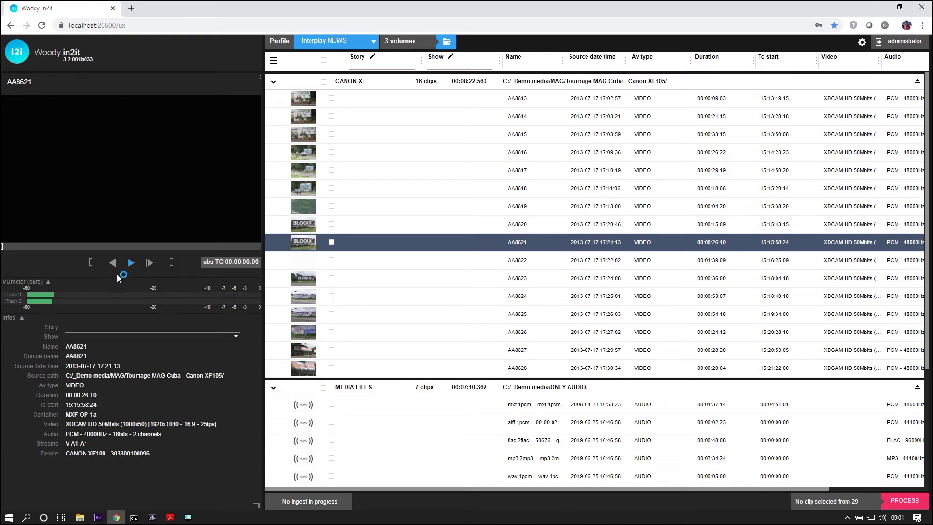
{"action": "left_click", "coordinate": [130, 265]}
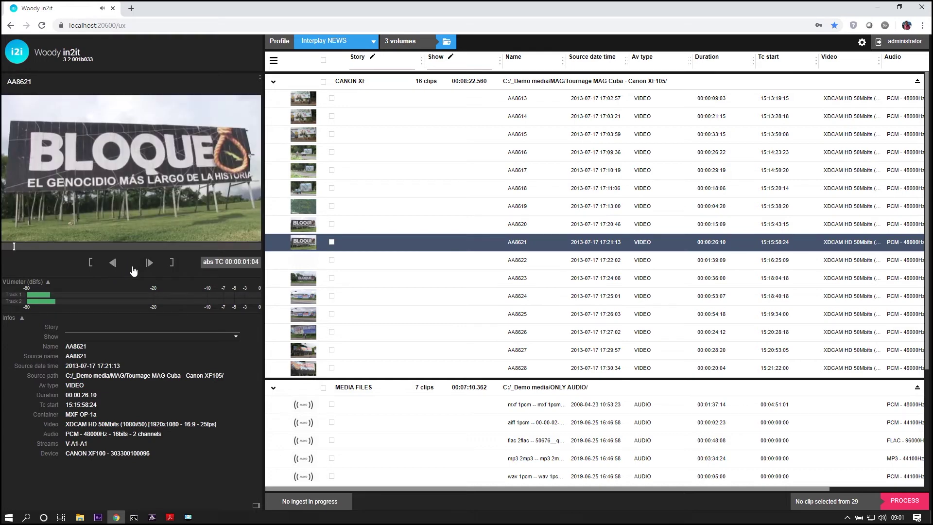
{"action": "left_click", "coordinate": [131, 265]}
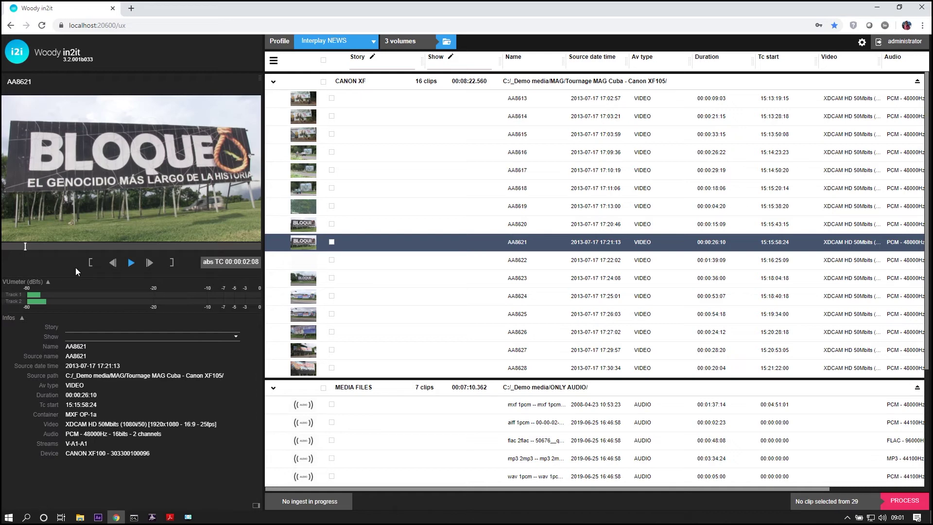
Step: Mark in at 00:00:02:08, out at 00:00:08:11, and save subclip AA8621-sub001
{"action": "left_click", "coordinate": [90, 264]}
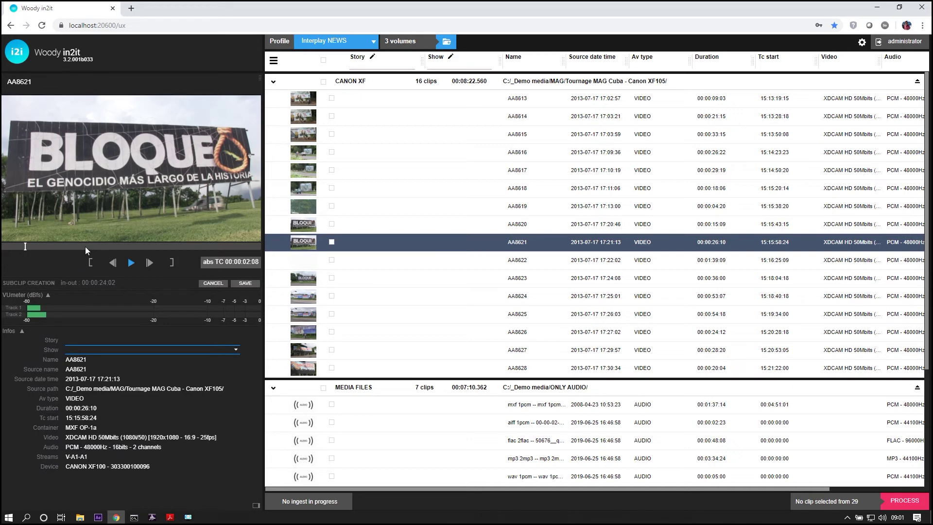
{"action": "left_click", "coordinate": [85, 246]}
{"action": "left_click", "coordinate": [171, 264]}
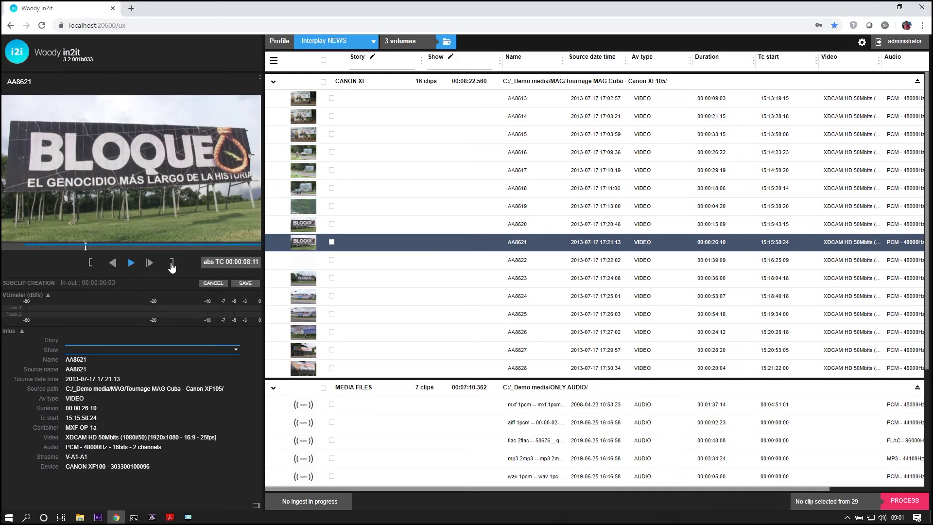
{"action": "left_click", "coordinate": [247, 285]}
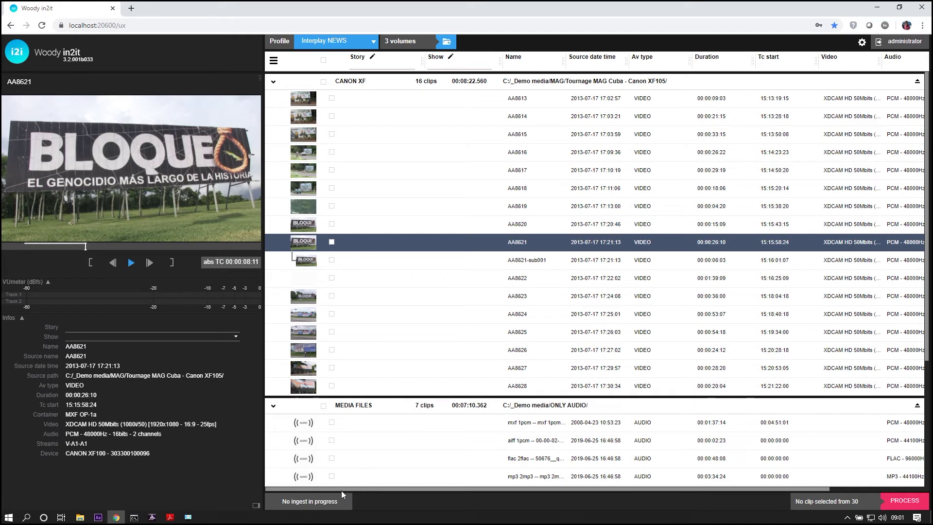
{"action": "left_click_drag", "start_coordinate": [340, 489], "coordinate": [419, 493]}
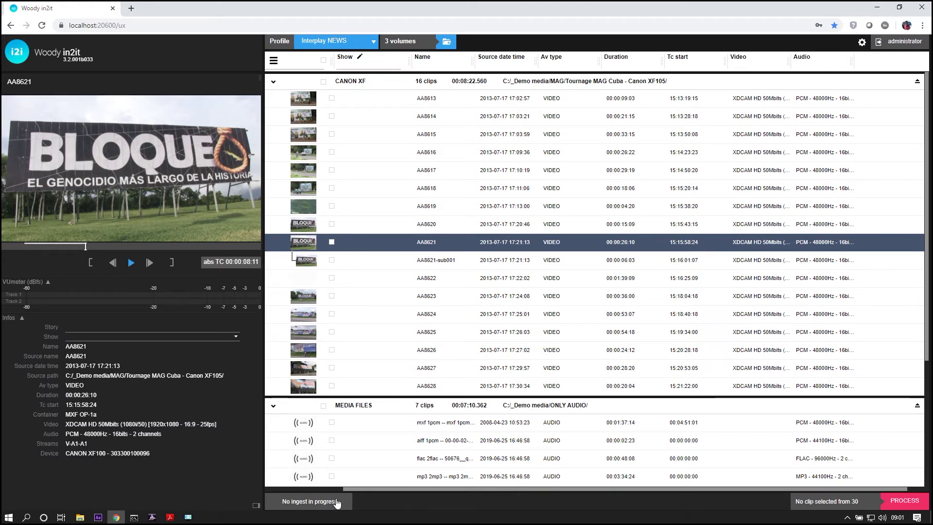
{"action": "left_click_drag", "start_coordinate": [347, 489], "coordinate": [264, 491]}
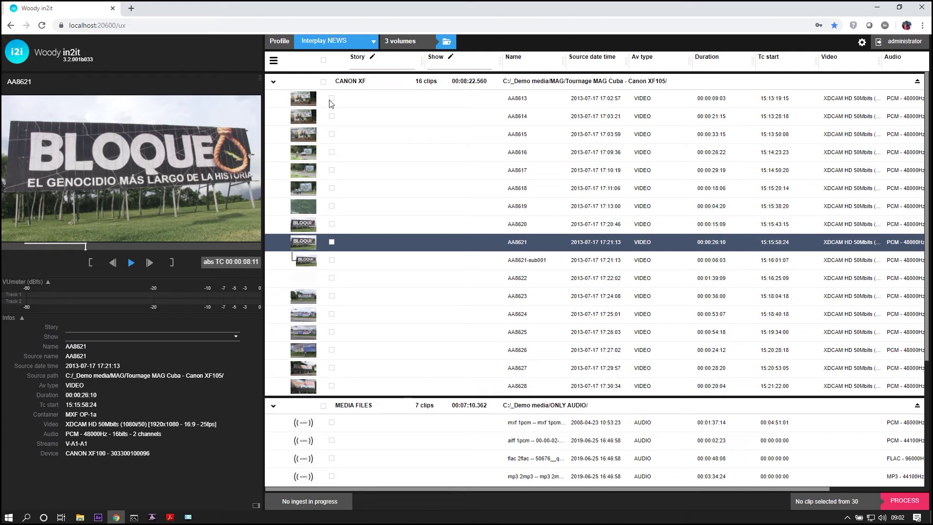
{"action": "left_click_drag", "start_coordinate": [329, 102], "coordinate": [333, 140]}
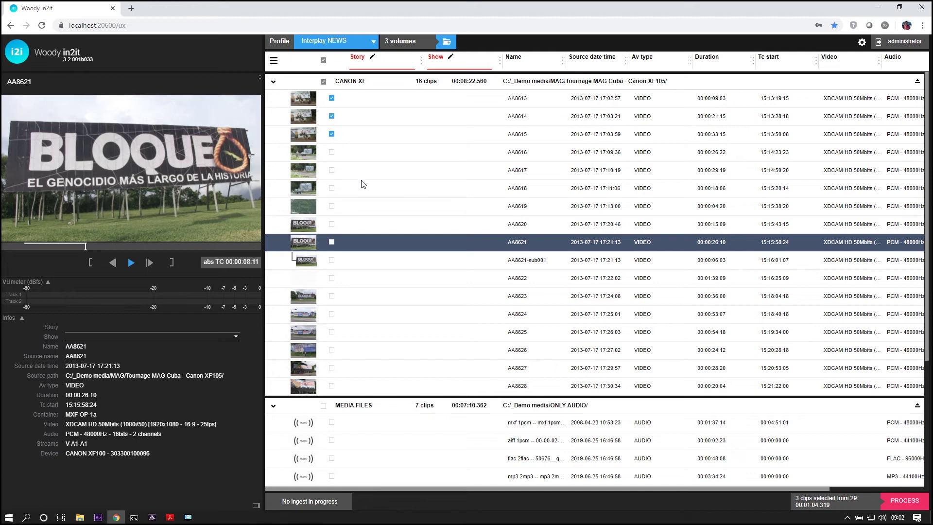
Step: Open the destination Profile list and leave Interplay NEWS selected
{"action": "left_click", "coordinate": [359, 44]}
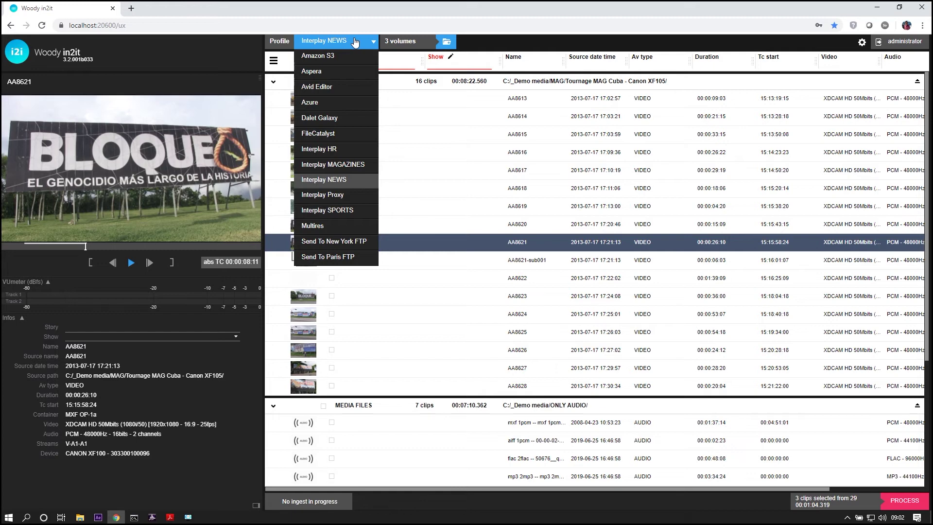
{"action": "left_click", "coordinate": [355, 43]}
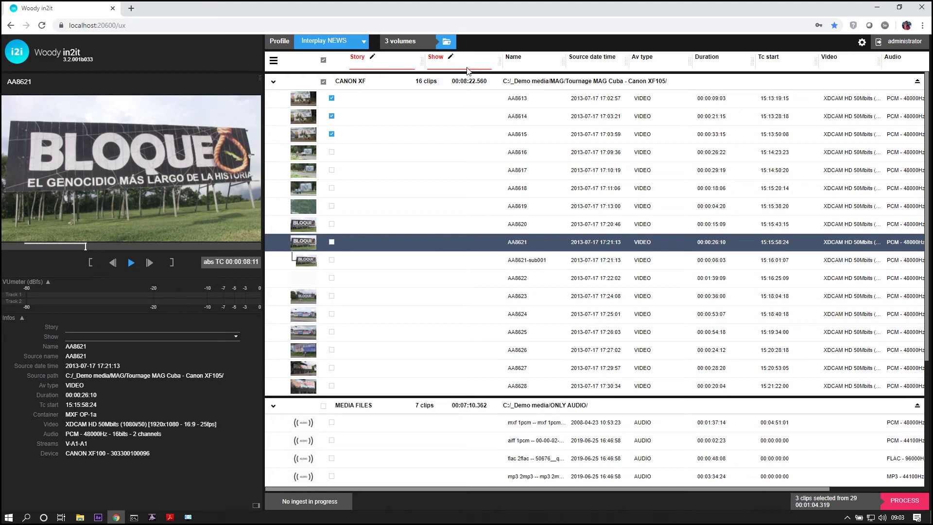
Step: After the missing-metadata warning, set story 'Demo in2it' and show Morning News for the three clips
{"action": "left_click", "coordinate": [899, 507]}
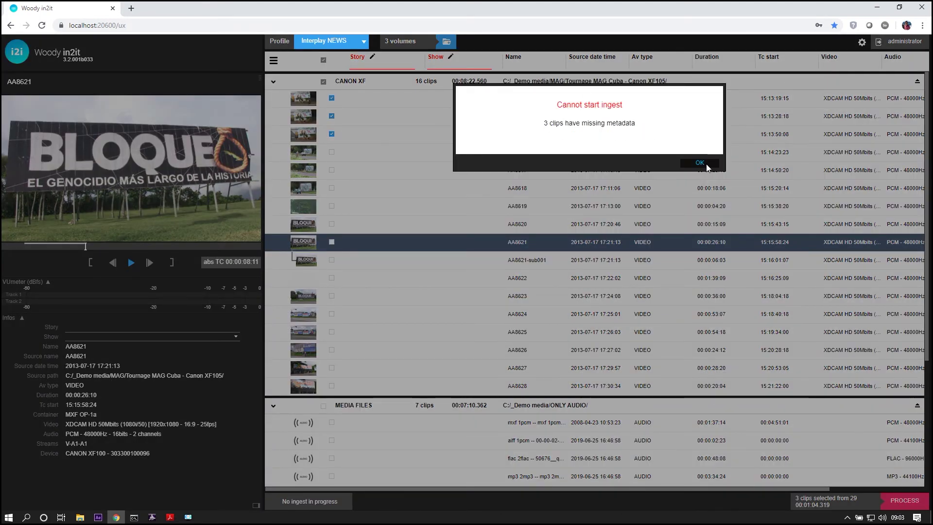
{"action": "left_click", "coordinate": [707, 166]}
{"action": "left_click", "coordinate": [372, 63]}
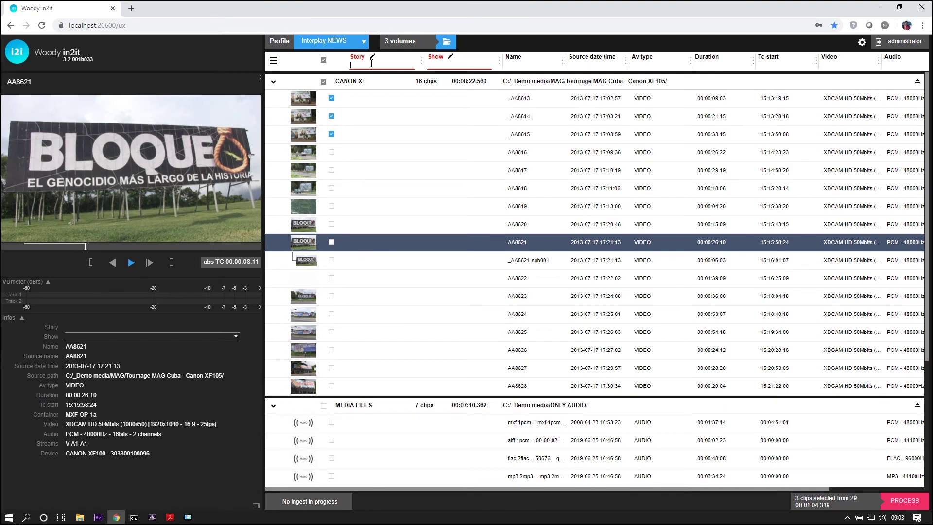
{"action": "type", "text": "Demo"}
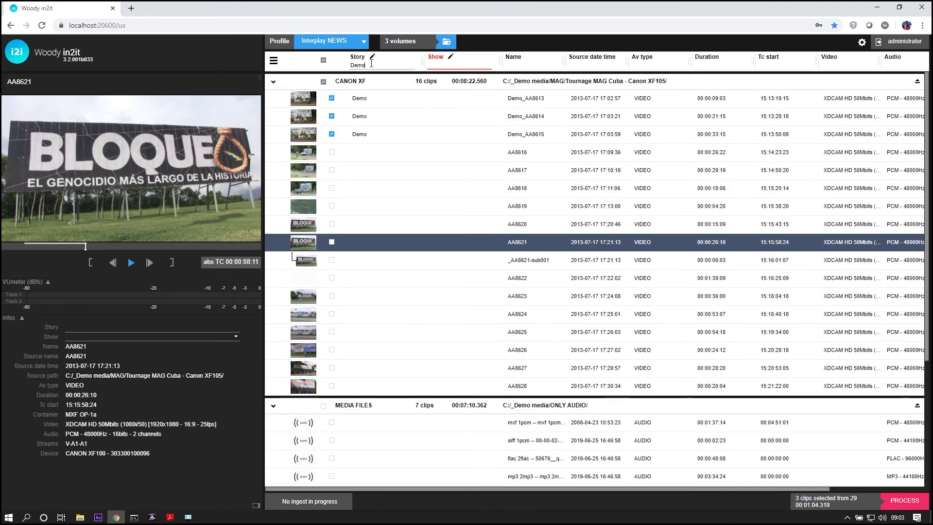
{"action": "type", "text": " in2it"}
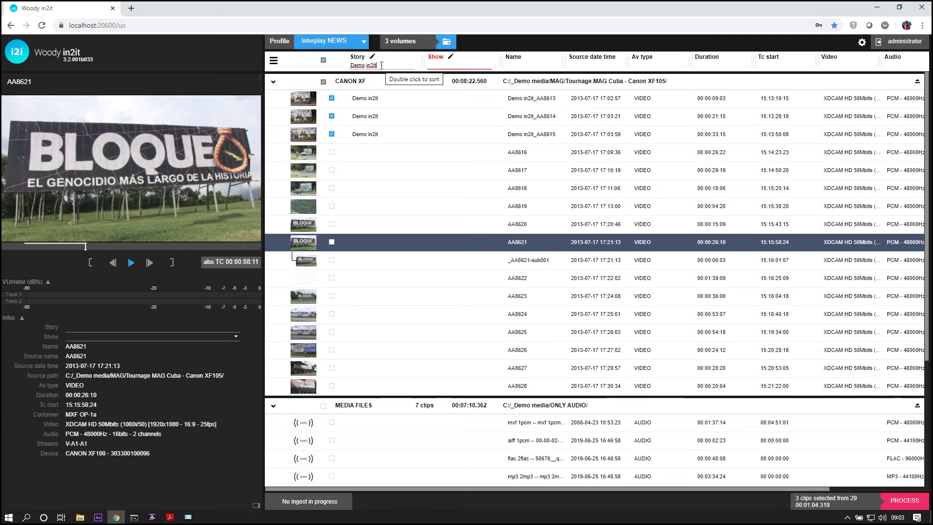
{"action": "left_click", "coordinate": [457, 70]}
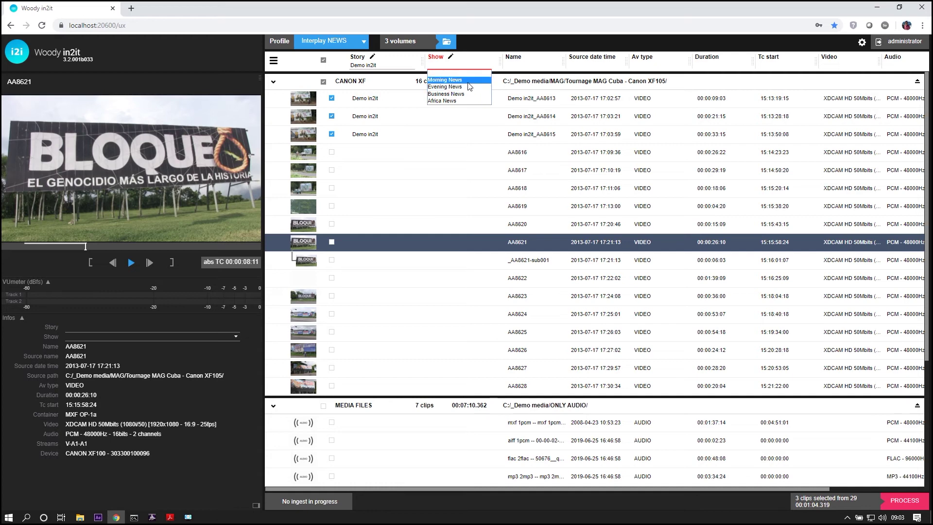
{"action": "left_click", "coordinate": [469, 85]}
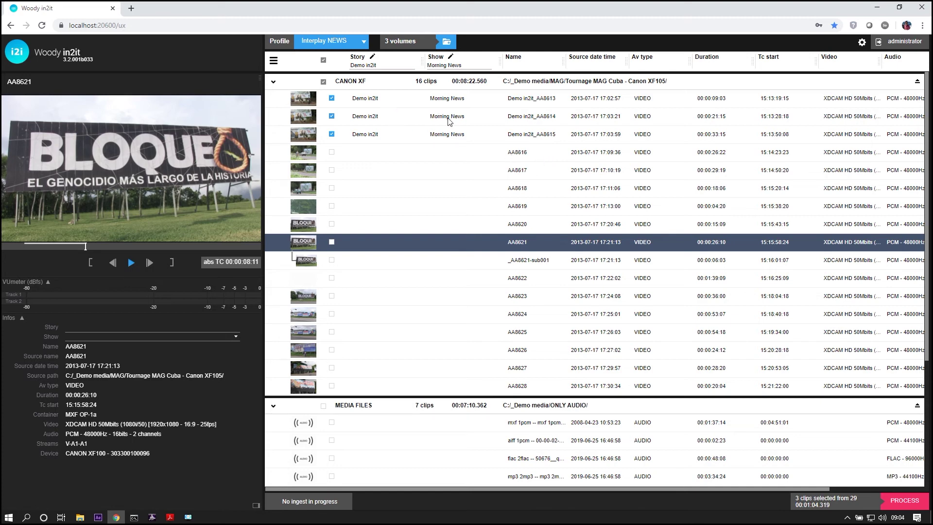
{"action": "left_click", "coordinate": [898, 505]}
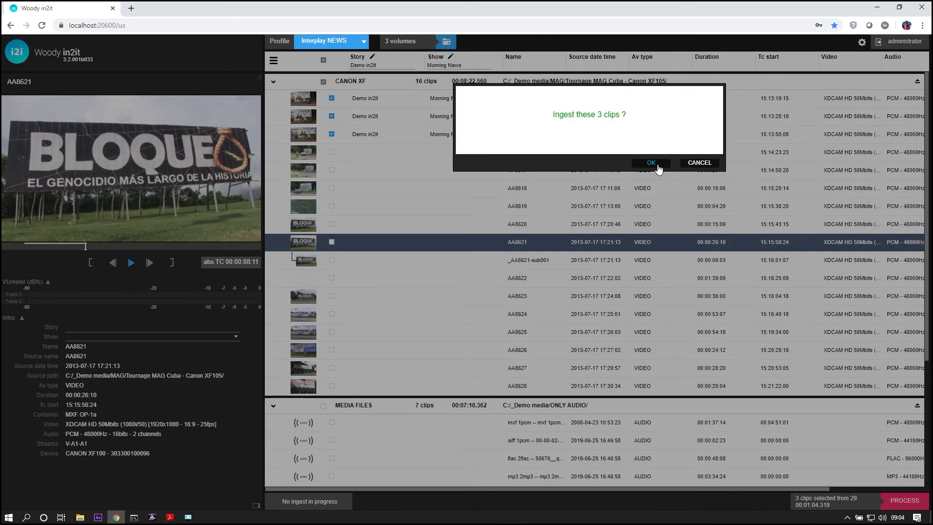
Step: Confirm ingesting the three clips, acknowledge JOB #1 completion, check the 3/3 job details, then switch to Interplay Access
{"action": "key", "text": "Return"}
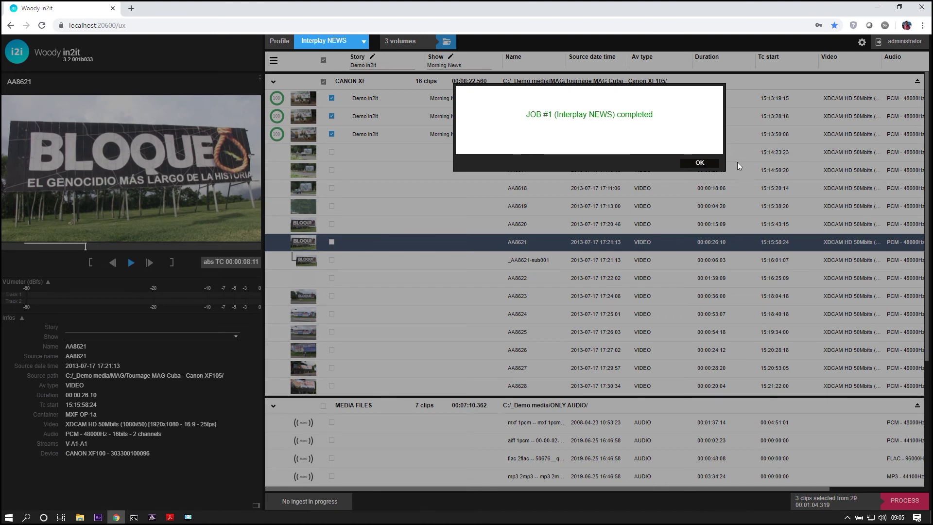
{"action": "left_click", "coordinate": [708, 164]}
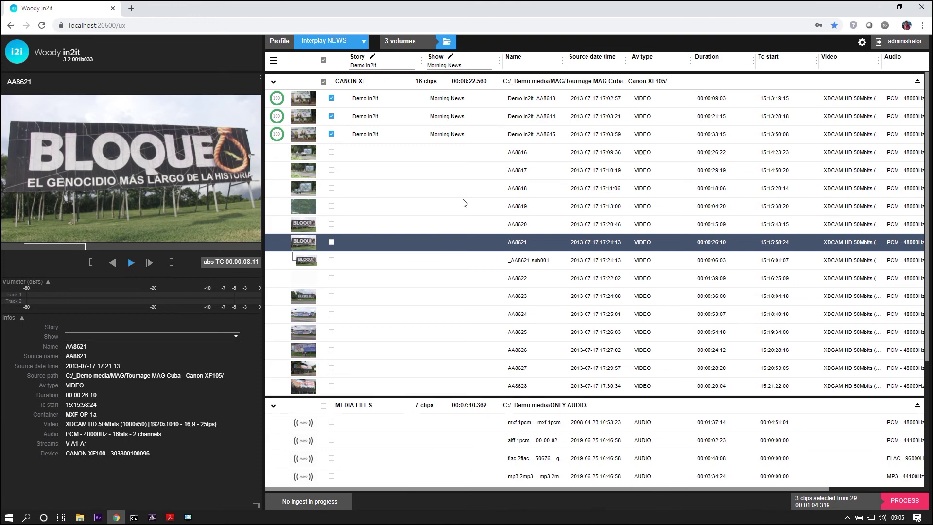
{"action": "key", "text": "Up"}
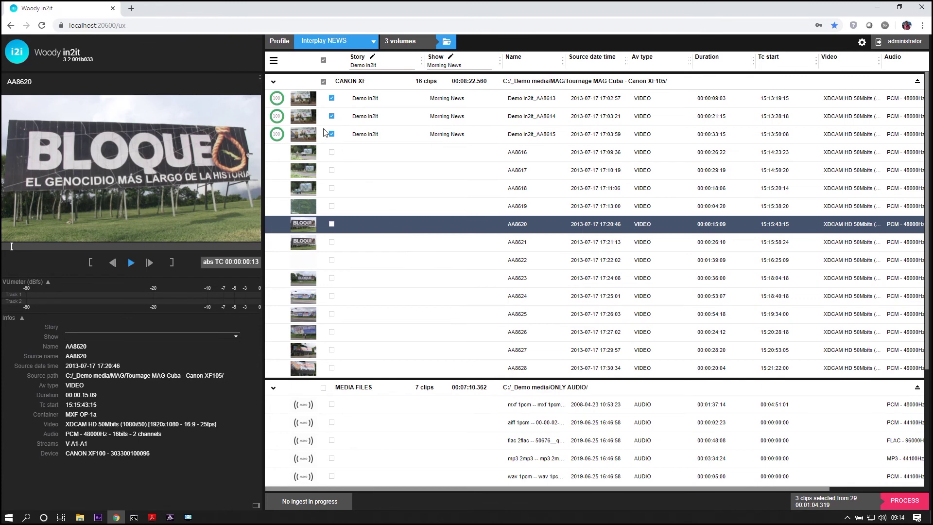
{"action": "left_click", "coordinate": [309, 505]}
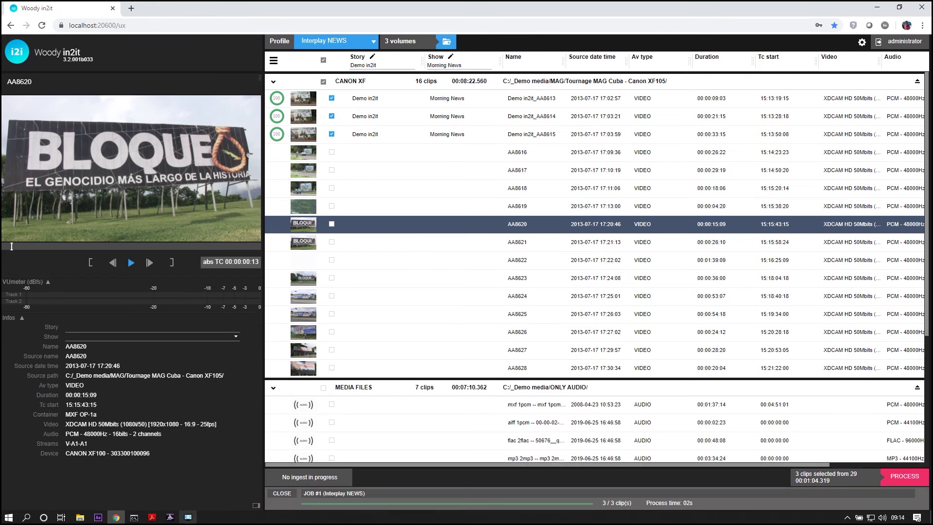
{"action": "mouse_move", "coordinate": [170, 520]}
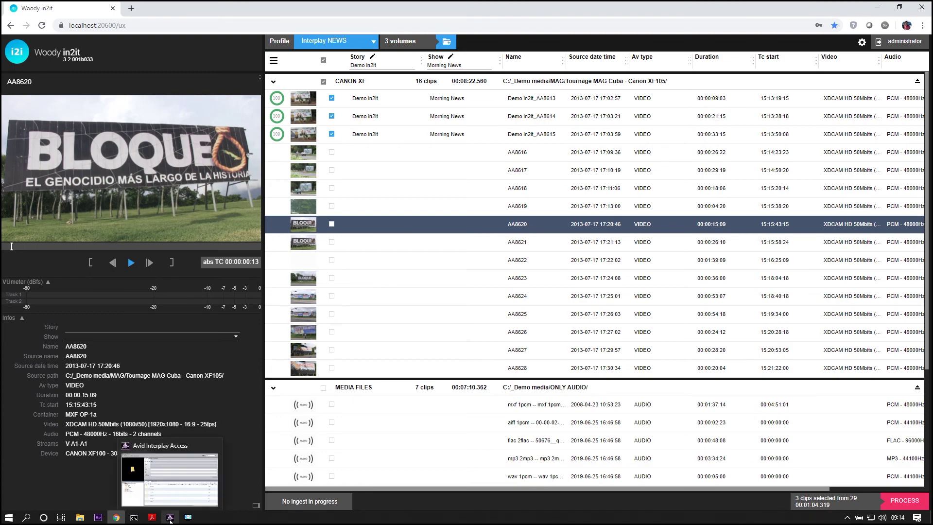
{"action": "left_click", "coordinate": [170, 519]}
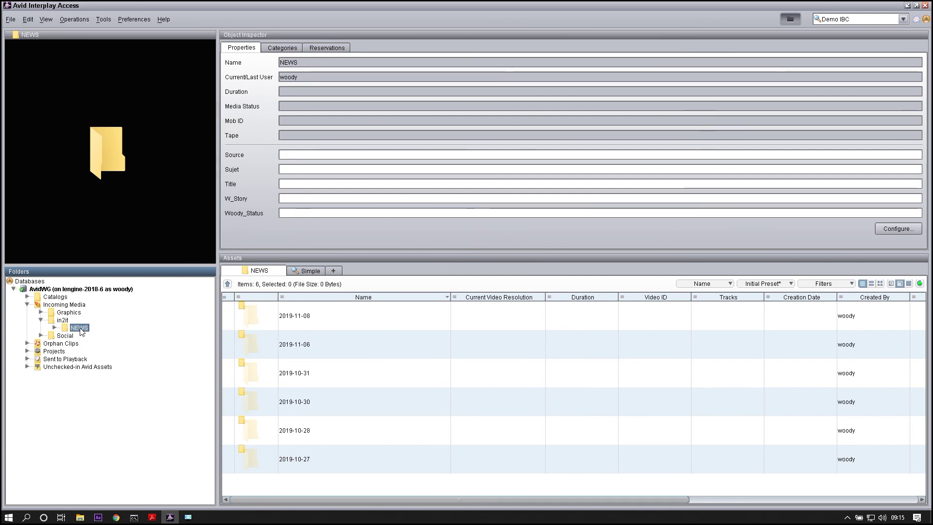
Step: Open the NEWS > 2019-11-08 > Demo in2it folder in Interplay Access
{"action": "double_click", "coordinate": [80, 330]}
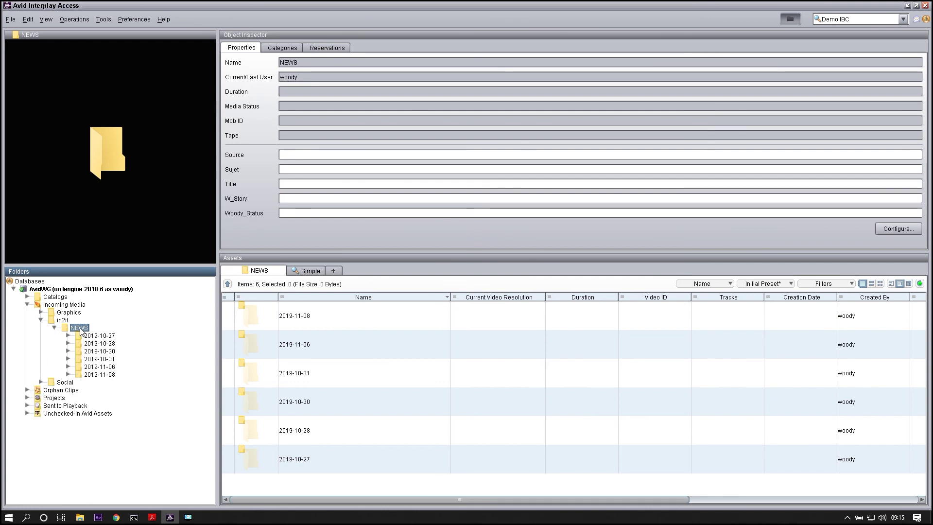
{"action": "left_click", "coordinate": [100, 374]}
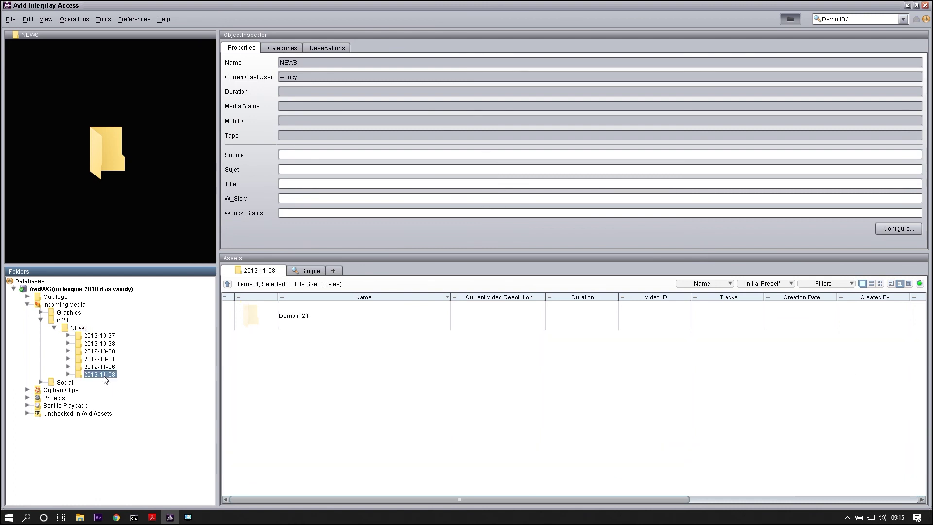
{"action": "left_click", "coordinate": [258, 318]}
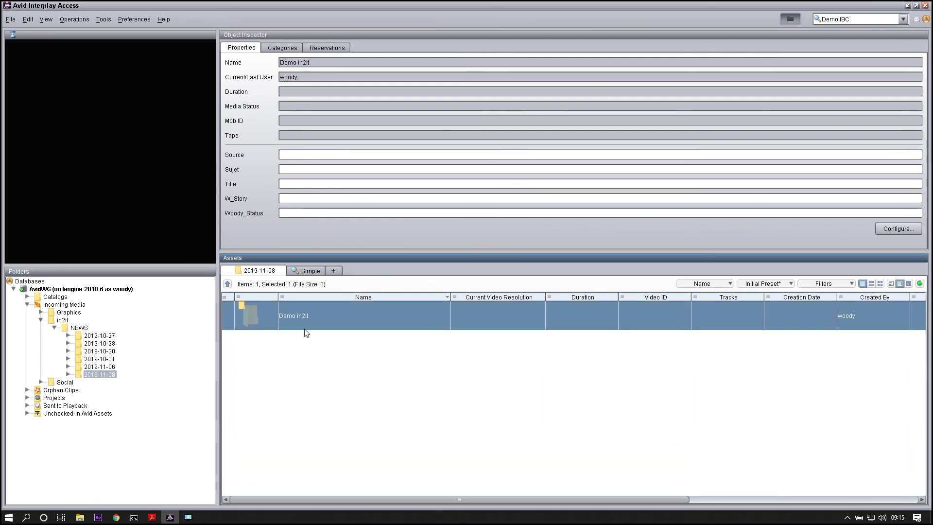
{"action": "double_click", "coordinate": [252, 316]}
Step: Check clips AA8615, AA8614, AA8613 and the 00:01:04:08 sequence's relatives, then return to Woody in2it
{"action": "left_click", "coordinate": [250, 317]}
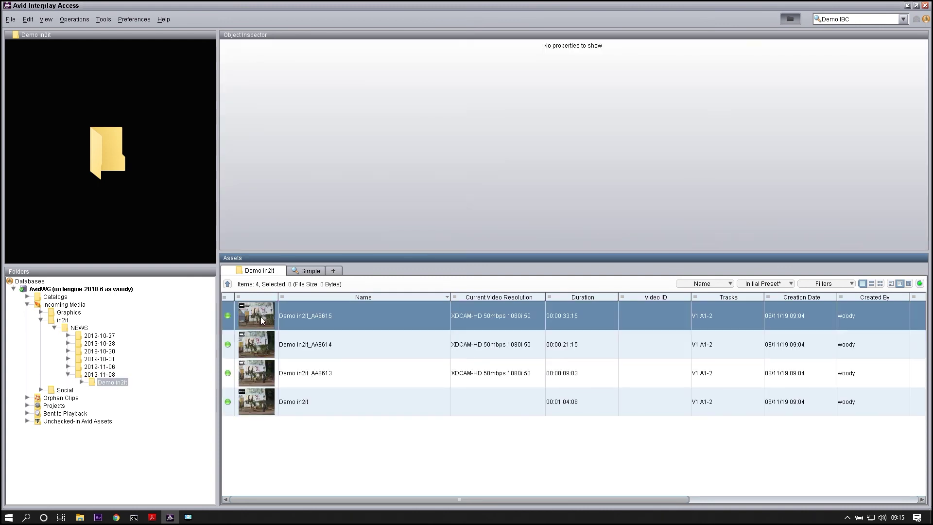
{"action": "left_click", "coordinate": [257, 344]}
{"action": "left_click", "coordinate": [261, 370]}
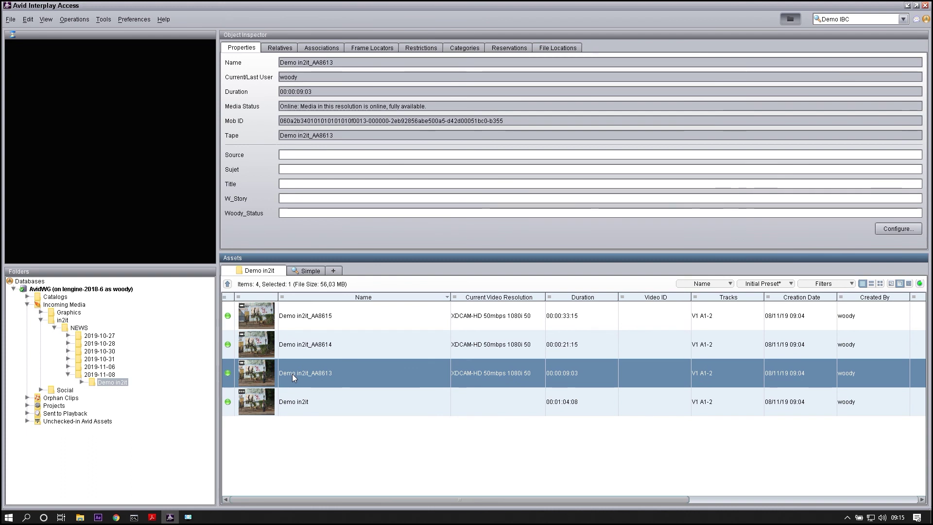
{"action": "left_click", "coordinate": [242, 403]}
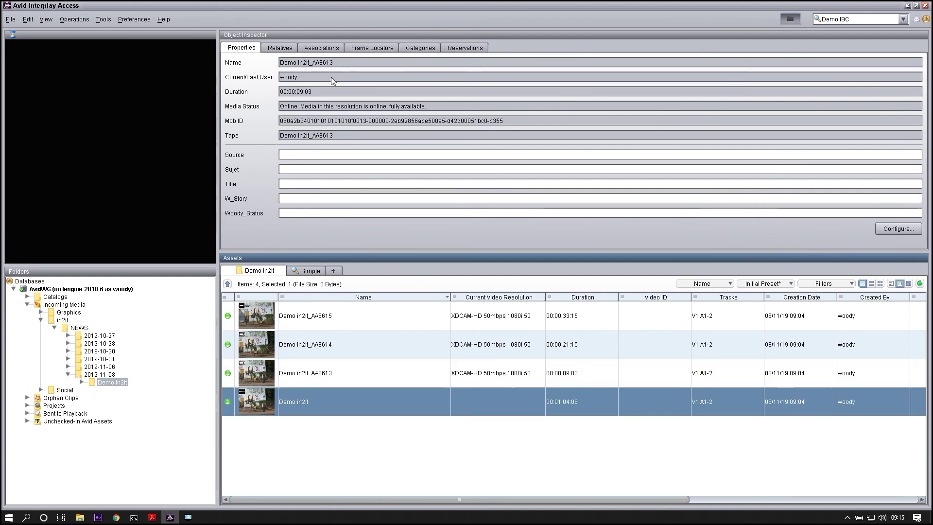
{"action": "left_click", "coordinate": [280, 48]}
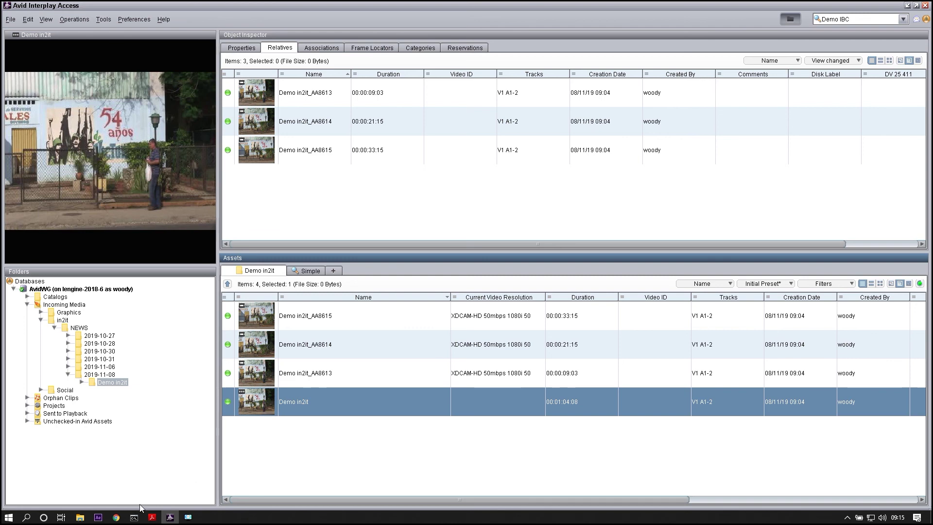
{"action": "left_click", "coordinate": [116, 517]}
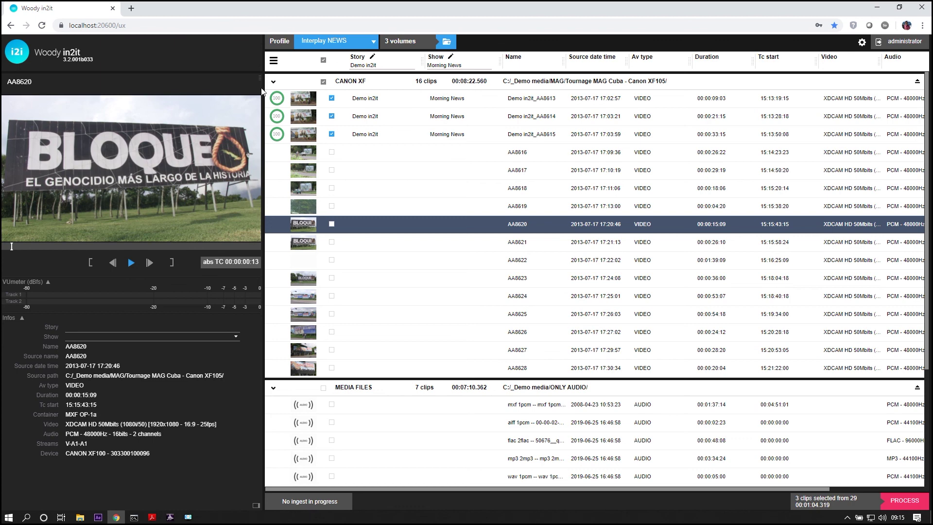
Step: Play the ONLY AUDIO clip mxf 1pcm, the 00:01:37:14 audio-only MXF
{"action": "left_click", "coordinate": [304, 410]}
{"action": "left_click", "coordinate": [131, 264]}
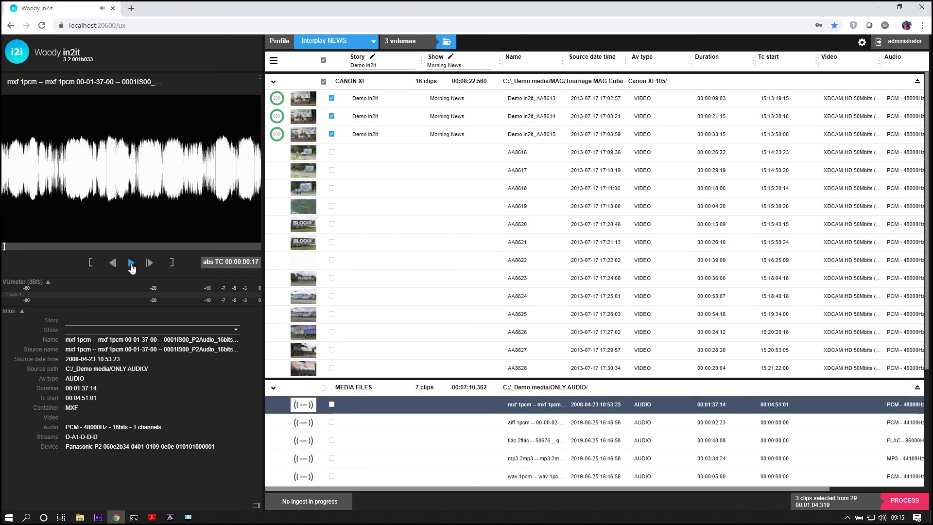